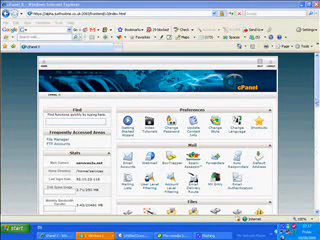
{"action": "scroll", "coordinate": [313, 107], "scroll_direction": "down", "scroll_amount": 3}
{"action": "scroll", "coordinate": [313, 107], "scroll_direction": "down", "scroll_amount": 3}
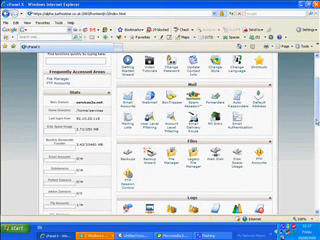
{"action": "scroll", "coordinate": [314, 118], "scroll_direction": "down", "scroll_amount": 3}
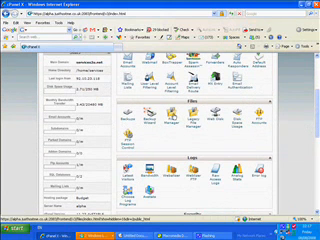
- Launch File Manager opened on the Web Root directory
{"action": "left_click", "coordinate": [172, 113]}
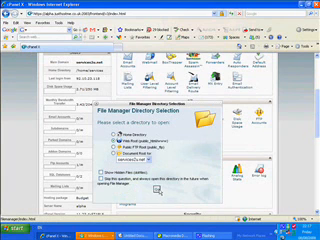
{"action": "left_click", "coordinate": [157, 190]}
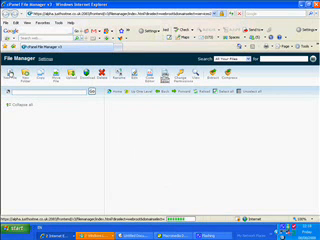
- Create a new file named vip.html in public_html, clearing a mistyped name first
{"action": "left_click", "coordinate": [10, 73]}
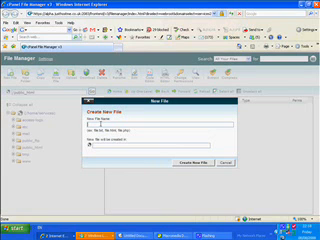
{"action": "type", "text": "twitter"}
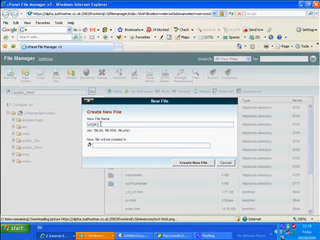
{"action": "type", "text": ".php"}
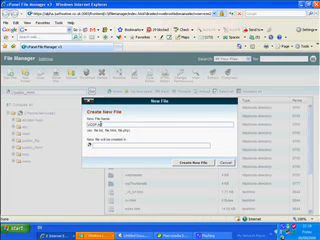
{"action": "type", "text": "hp"}
{"action": "key", "text": "ctrl+a"}
{"action": "key", "text": "BackSpace"}
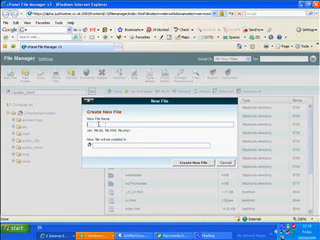
{"action": "type", "text": "t"}
{"action": "type", "text": "est."}
{"action": "type", "text": "txt"}
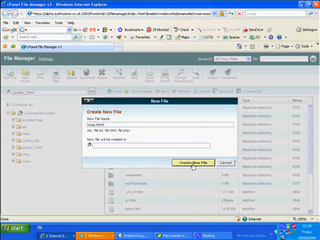
{"action": "left_click", "coordinate": [193, 163]}
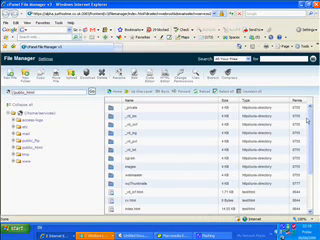
{"action": "left_click_drag", "start_coordinate": [307, 118], "coordinate": [307, 140]}
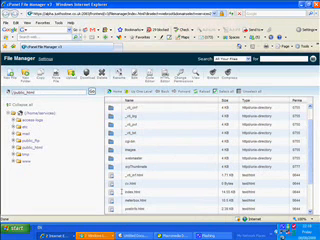
{"action": "left_click_drag", "start_coordinate": [311, 140], "coordinate": [311, 168]}
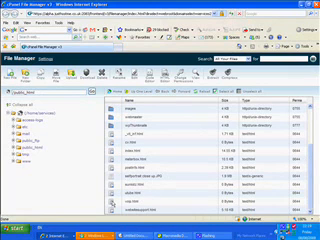
- Select the new vip.html file in the directory listing
{"action": "left_click", "coordinate": [125, 202]}
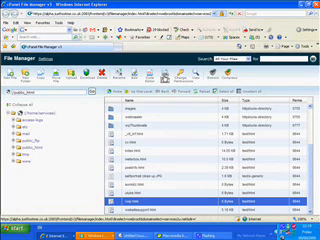
- Load vip.html in the HTML editor, then bring Dreamweaver back in front
{"action": "left_click", "coordinate": [165, 78]}
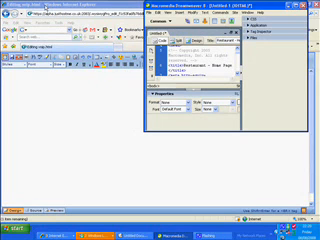
{"action": "left_click", "coordinate": [45, 14]}
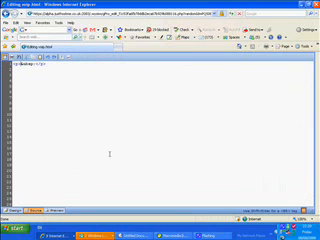
{"action": "left_click", "coordinate": [183, 232]}
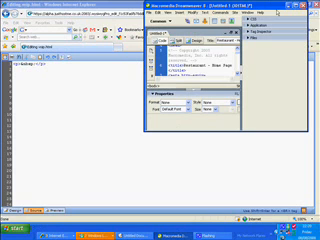
- Maximize Dreamweaver and select all of the restaurant template code via Edit > Select All
{"action": "left_click", "coordinate": [296, 6]}
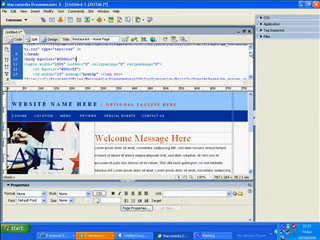
{"action": "scroll", "coordinate": [120, 60], "scroll_direction": "up", "scroll_amount": 5}
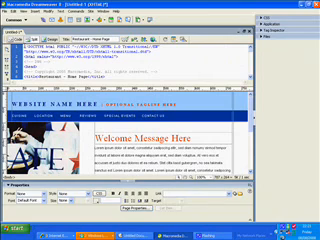
{"action": "left_click", "coordinate": [40, 49]}
{"action": "scroll", "coordinate": [120, 60], "scroll_direction": "down", "scroll_amount": 5}
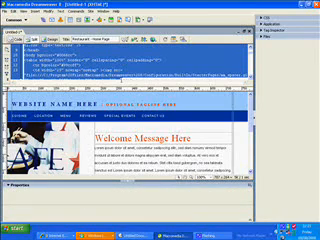
{"action": "scroll", "coordinate": [120, 60], "scroll_direction": "down", "scroll_amount": 3}
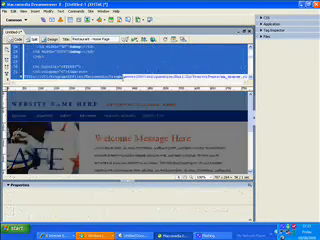
{"action": "scroll", "coordinate": [120, 60], "scroll_direction": "down", "scroll_amount": 3}
{"action": "scroll", "coordinate": [120, 60], "scroll_direction": "down", "scroll_amount": 3}
{"action": "scroll", "coordinate": [120, 60], "scroll_direction": "down", "scroll_amount": 3}
{"action": "scroll", "coordinate": [120, 60], "scroll_direction": "down", "scroll_amount": 3}
{"action": "scroll", "coordinate": [120, 60], "scroll_direction": "down", "scroll_amount": 3}
{"action": "scroll", "coordinate": [120, 60], "scroll_direction": "down", "scroll_amount": 3}
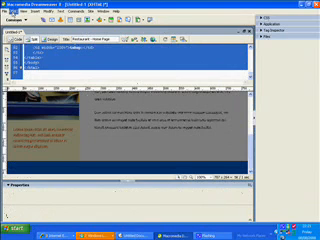
{"action": "left_click", "coordinate": [5, 11]}
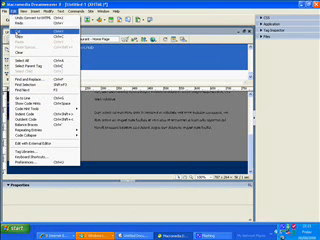
{"action": "left_click", "coordinate": [18, 36]}
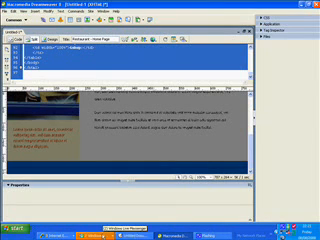
- Replace the empty paragraph in the vip.html source with the pasted template code, allowing clipboard access
{"action": "left_click", "coordinate": [60, 234]}
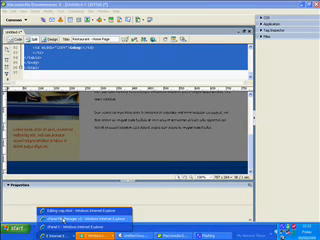
{"action": "left_click", "coordinate": [65, 217]}
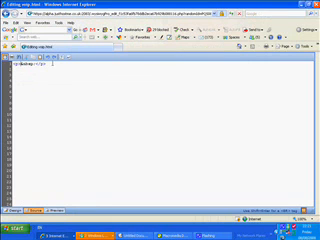
{"action": "left_click_drag", "start_coordinate": [42, 64], "coordinate": [14, 64]}
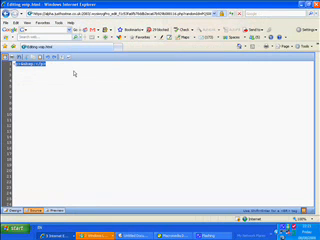
{"action": "key", "text": "Delete"}
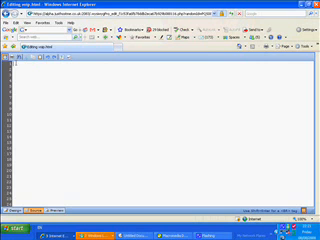
{"action": "right_click", "coordinate": [17, 64]}
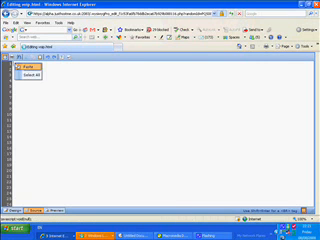
{"action": "left_click", "coordinate": [26, 67]}
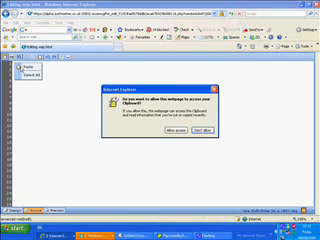
{"action": "left_click", "coordinate": [175, 131]}
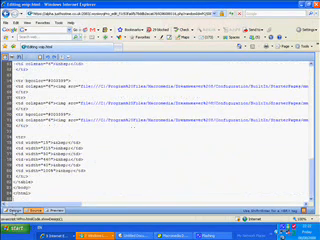
- Show the page in Design view, allowing mixed content so the template renders
{"action": "left_click", "coordinate": [20, 57]}
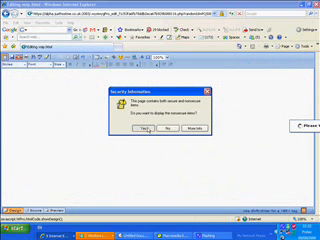
{"action": "left_click", "coordinate": [143, 128]}
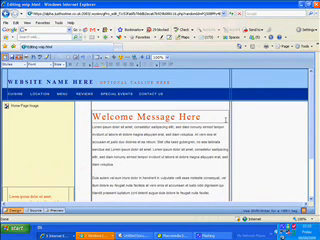
{"action": "scroll", "coordinate": [200, 140], "scroll_direction": "down", "scroll_amount": 3}
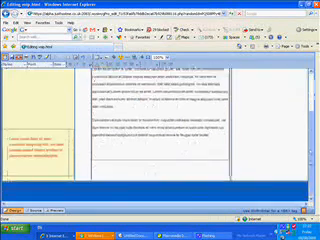
{"action": "scroll", "coordinate": [304, 140], "scroll_direction": "up", "scroll_amount": 3}
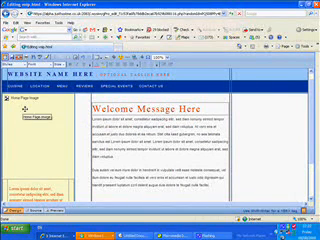
{"action": "right_click", "coordinate": [26, 111]}
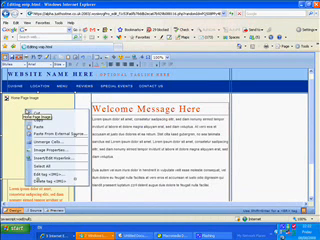
{"action": "left_click", "coordinate": [33, 104]}
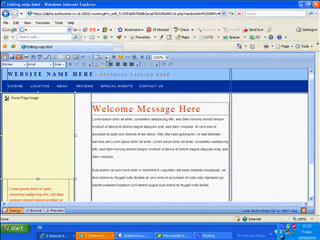
- Insert selfportrait close up.JPG from the Images tab into the home image spot with Options checked
{"action": "left_click", "coordinate": [70, 59]}
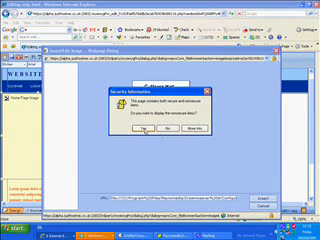
{"action": "left_click", "coordinate": [143, 128]}
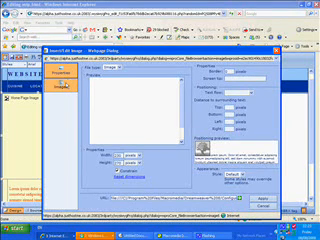
{"action": "left_click", "coordinate": [62, 85]}
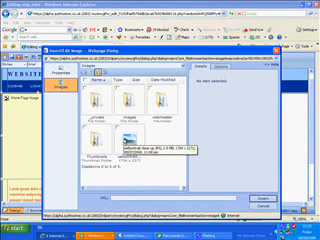
{"action": "left_click", "coordinate": [130, 142]}
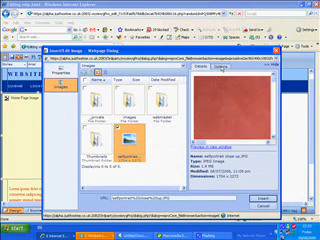
{"action": "left_click", "coordinate": [222, 66]}
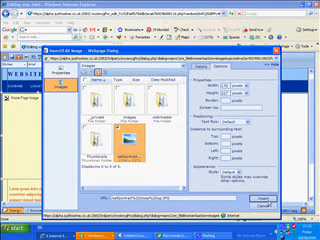
{"action": "left_click", "coordinate": [263, 200]}
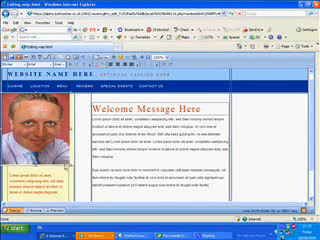
- Drag the portrait's corner handle to enlarge it in the left column
{"action": "left_click_drag", "start_coordinate": [68, 163], "coordinate": [75, 172]}
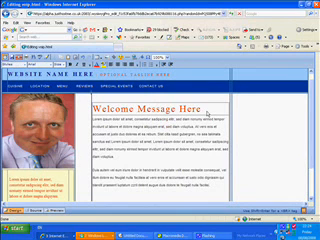
- Replace the 'Welcome Message Here' heading with 'Voip', save the page and return to File Manager
{"action": "key", "text": "BackSpace"}
{"action": "key", "text": "BackSpace"}
{"action": "key", "text": "BackSpace"}
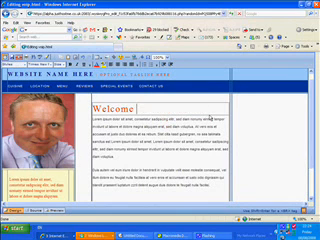
{"action": "key", "text": "BackSpace"}
{"action": "key", "text": "BackSpace"}
{"action": "key", "text": "BackSpace"}
{"action": "key", "text": "BackSpace"}
{"action": "key", "text": "BackSpace"}
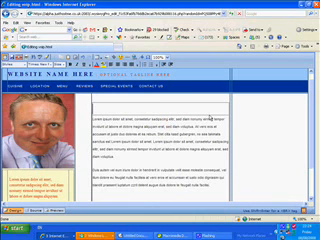
{"action": "type", "text": "V"}
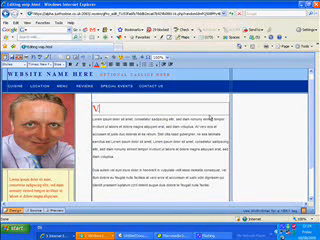
{"action": "type", "text": "ioip"}
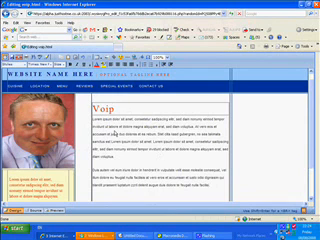
{"action": "scroll", "coordinate": [292, 147], "scroll_direction": "down", "scroll_amount": 3}
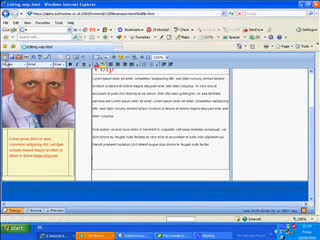
{"action": "left_click", "coordinate": [28, 61]}
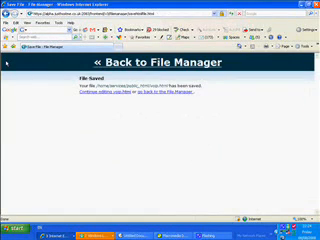
{"action": "left_click", "coordinate": [184, 93]}
{"action": "left_click", "coordinate": [148, 133]}
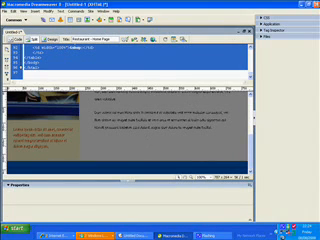
- Close the untitled Dreamweaver template without saving and return to the File Manager listing
{"action": "key", "text": "ctrl+w"}
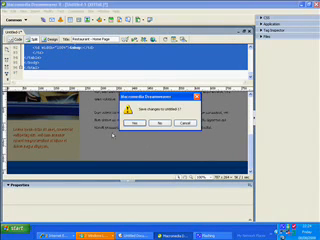
{"action": "left_click", "coordinate": [132, 124]}
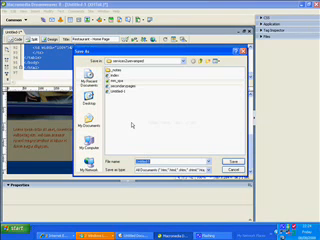
{"action": "left_click", "coordinate": [232, 161]}
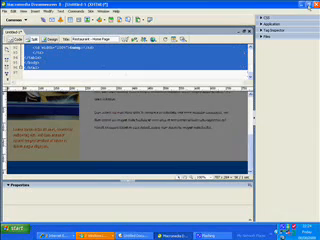
{"action": "left_click", "coordinate": [135, 235]}
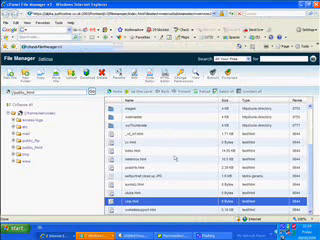